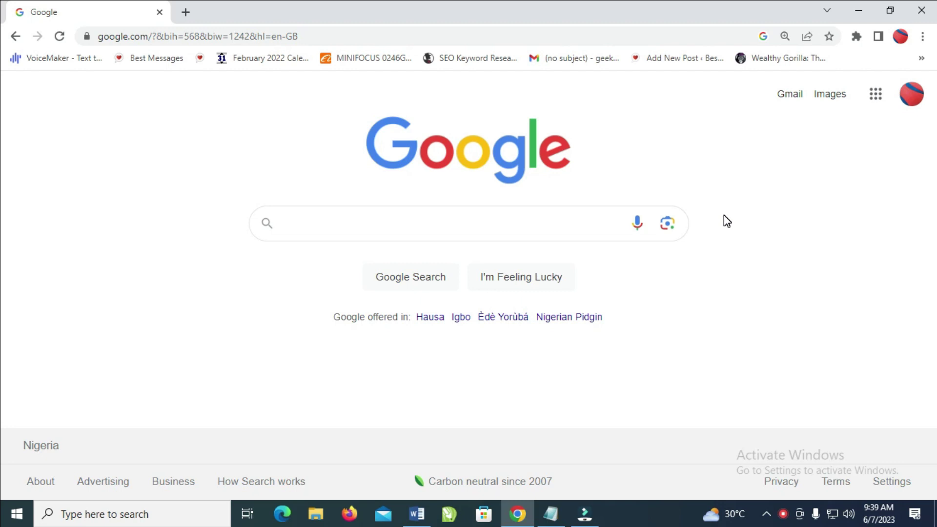
# Search Google for 'house'.
pyautogui.click(490, 221)
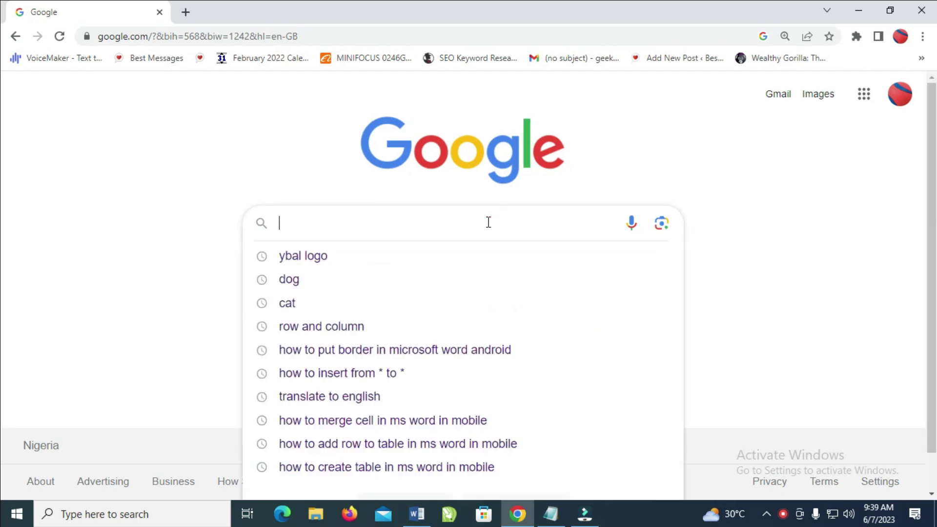
pyautogui.write('house')
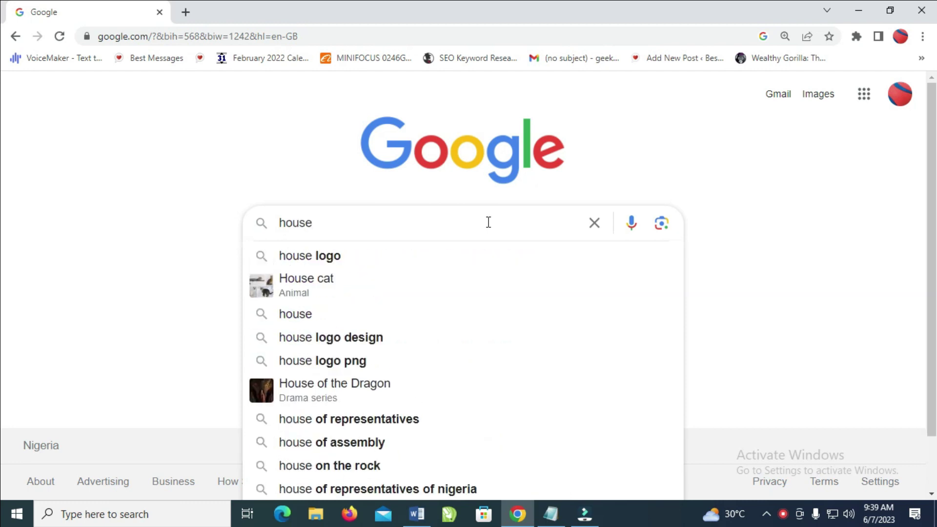
pyautogui.press('Return')
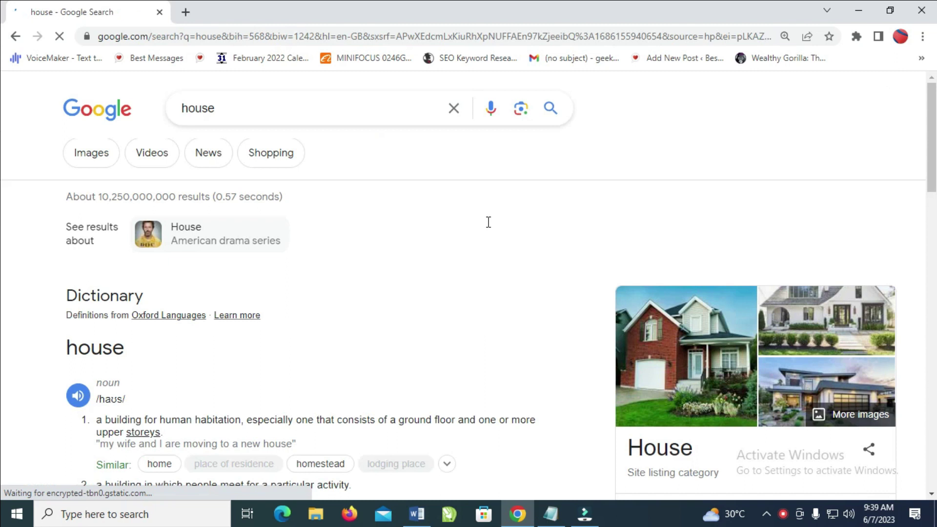
# Show image results for house and preview the MagicBricks modern house photo.
pyautogui.click(101, 156)
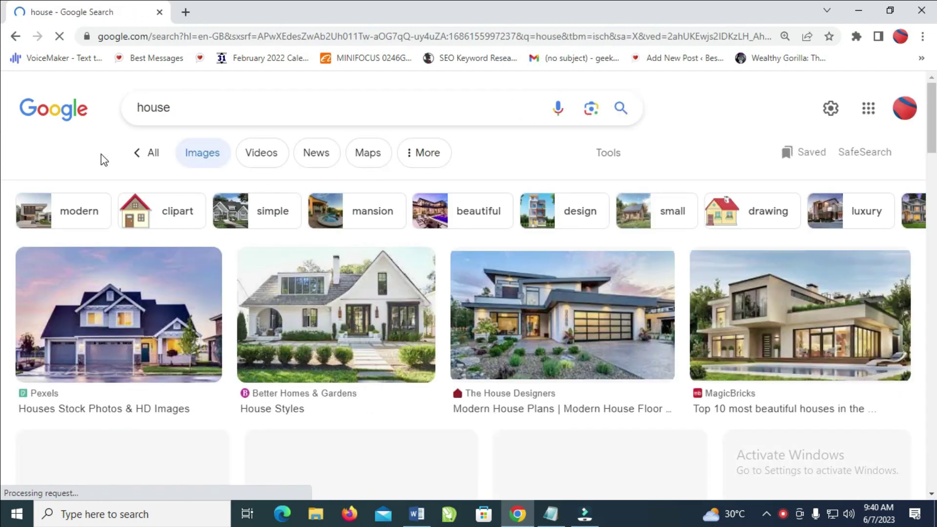
pyautogui.scroll(-7, 547, 355)
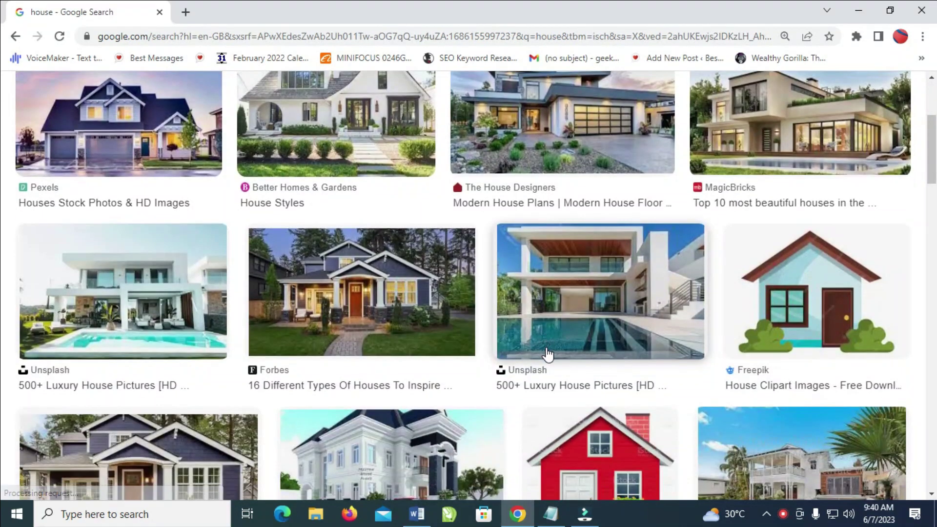
pyautogui.scroll(-3, 548, 355)
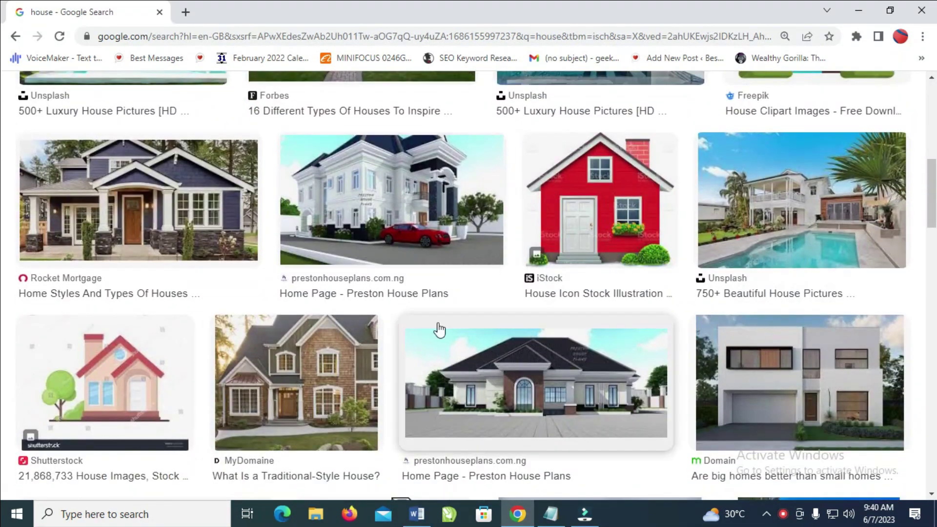
pyautogui.scroll(7, 439, 329)
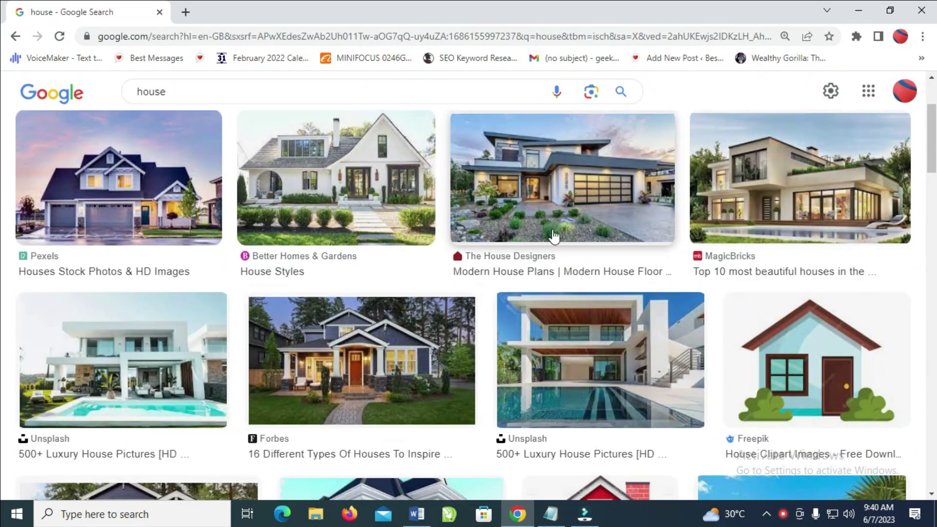
pyautogui.click(760, 174)
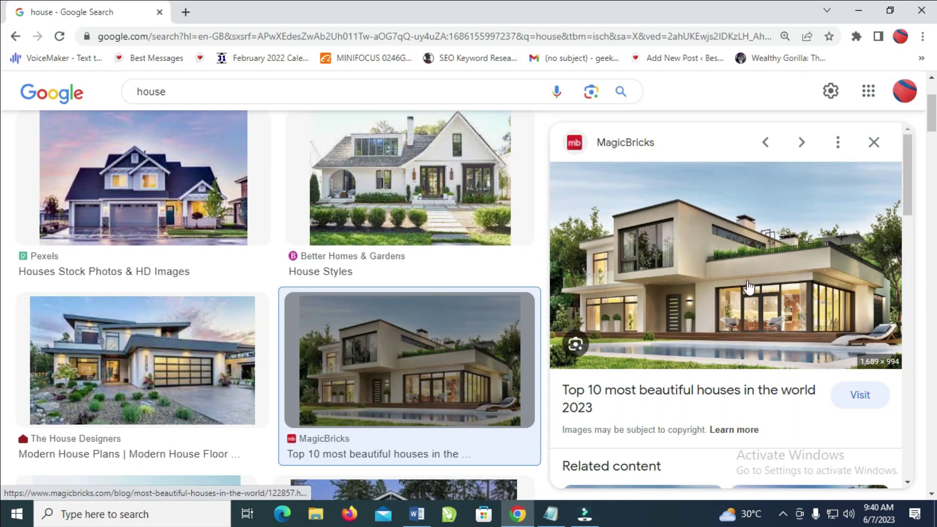
# Save the MagicBricks photo to the Desktop as Most-Beautiful-House-in-the-World, then preview the Pexels photo.
pyautogui.rightClick(698, 239)
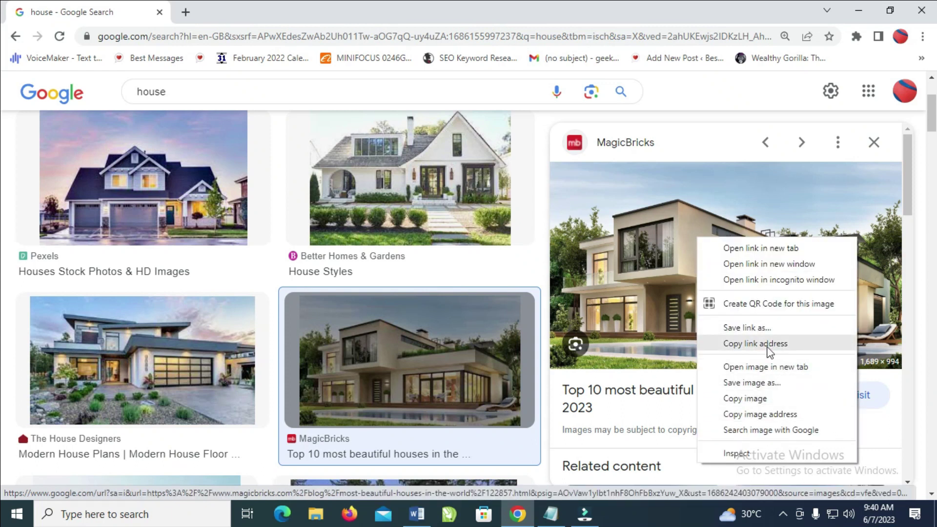
pyautogui.click(763, 383)
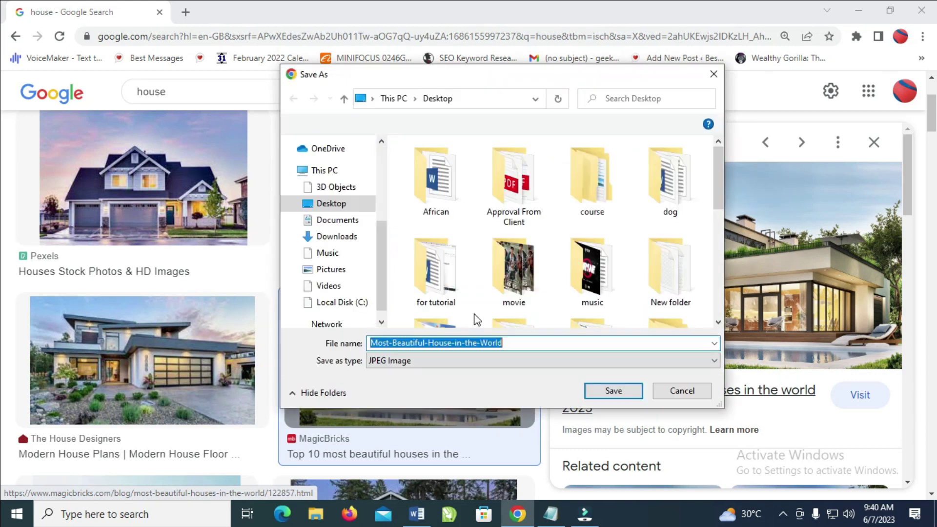
pyautogui.scroll(5, 379, 282)
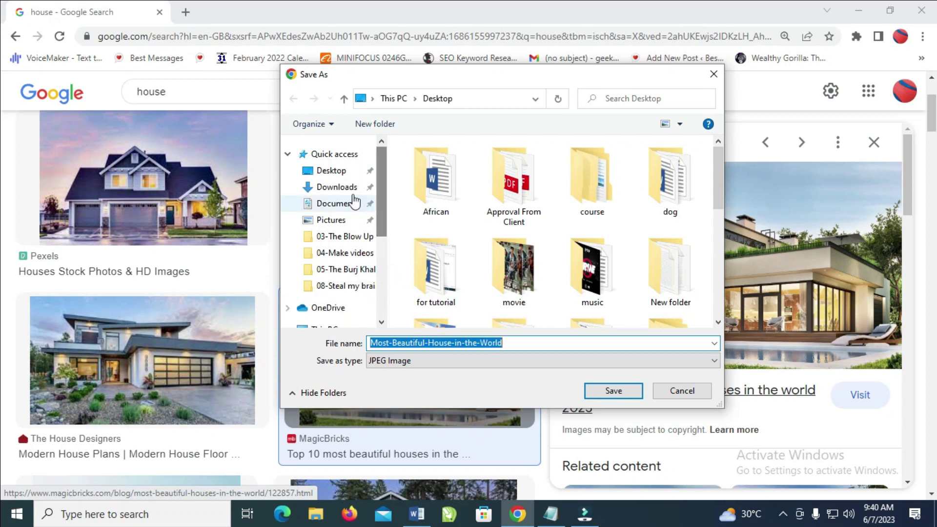
pyautogui.click(325, 175)
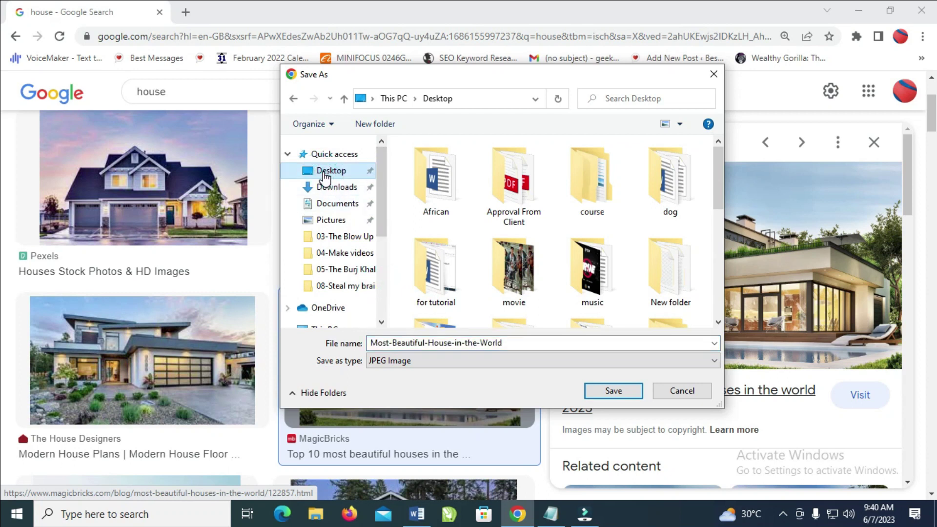
pyautogui.click(619, 393)
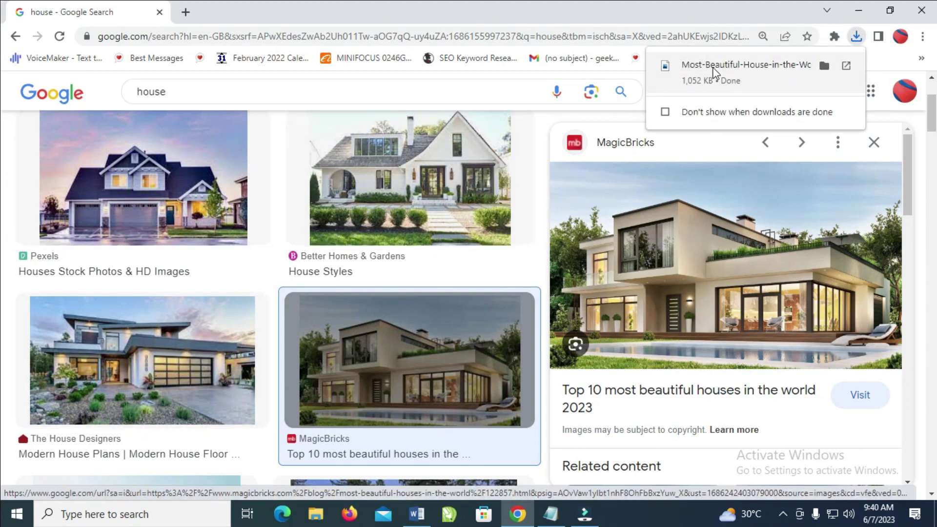
pyautogui.moveTo(711, 69)
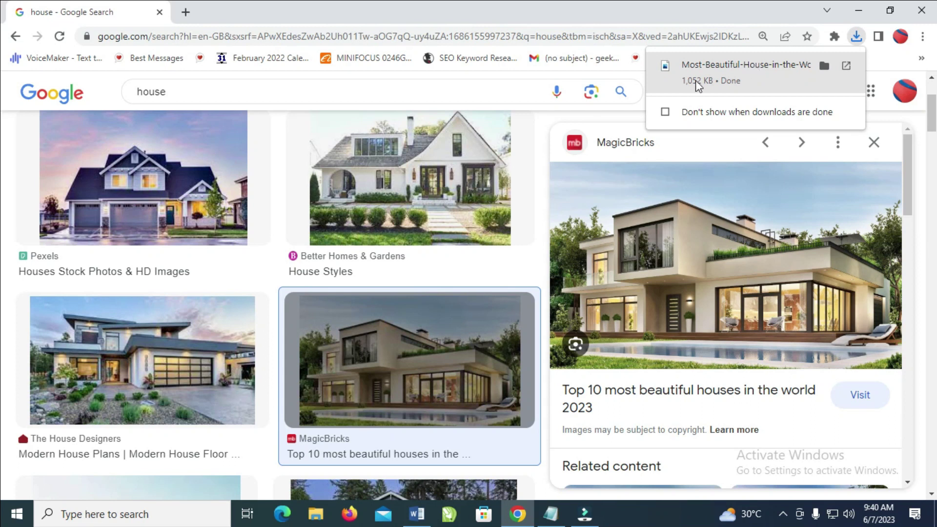
pyautogui.click(205, 193)
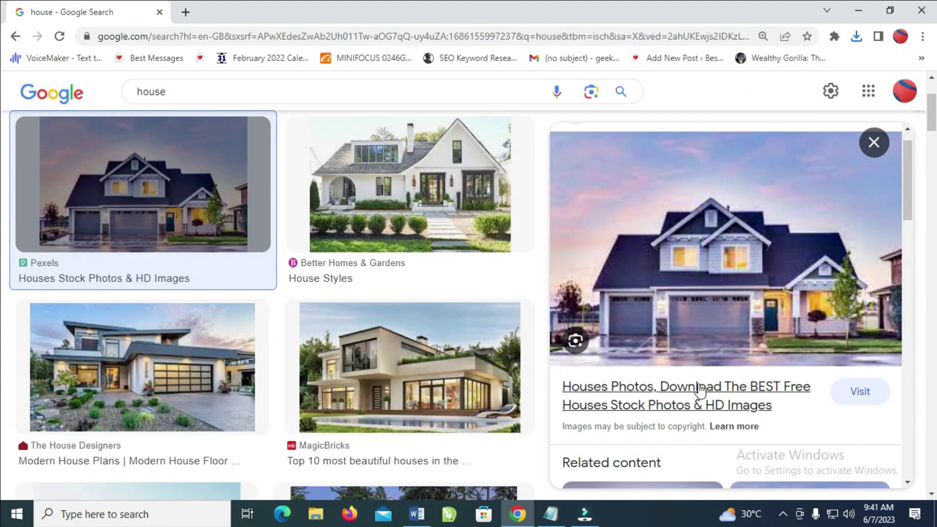
# Save the Pexels blue house photo to the Desktop as download.jpg and confirm it's there.
pyautogui.rightClick(675, 239)
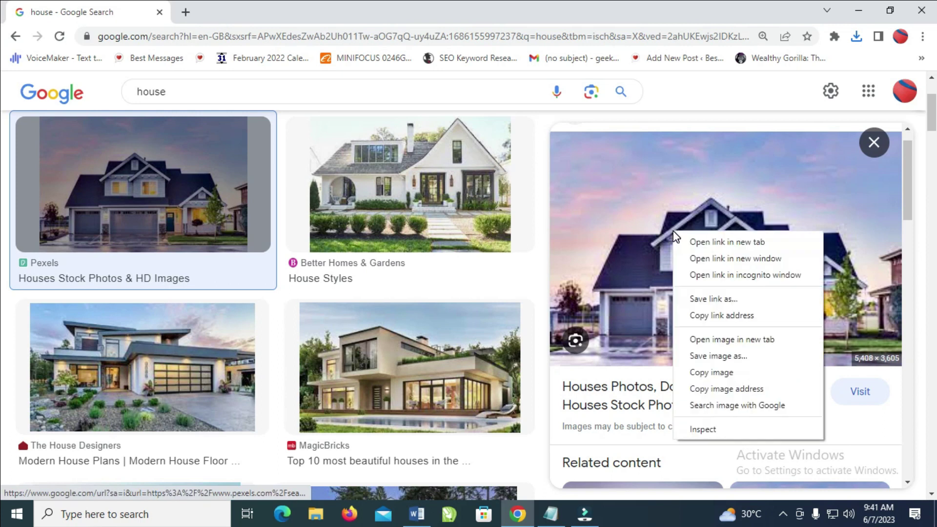
pyautogui.click(743, 356)
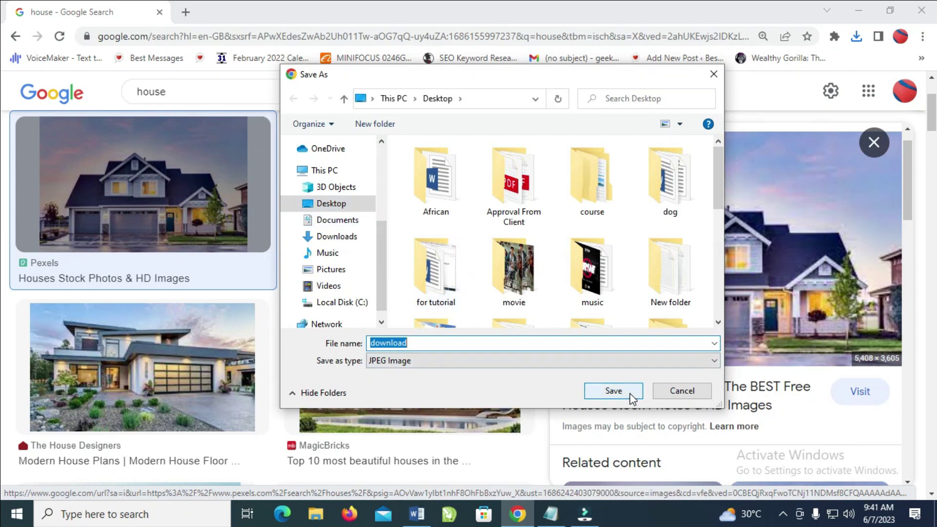
pyautogui.click(629, 393)
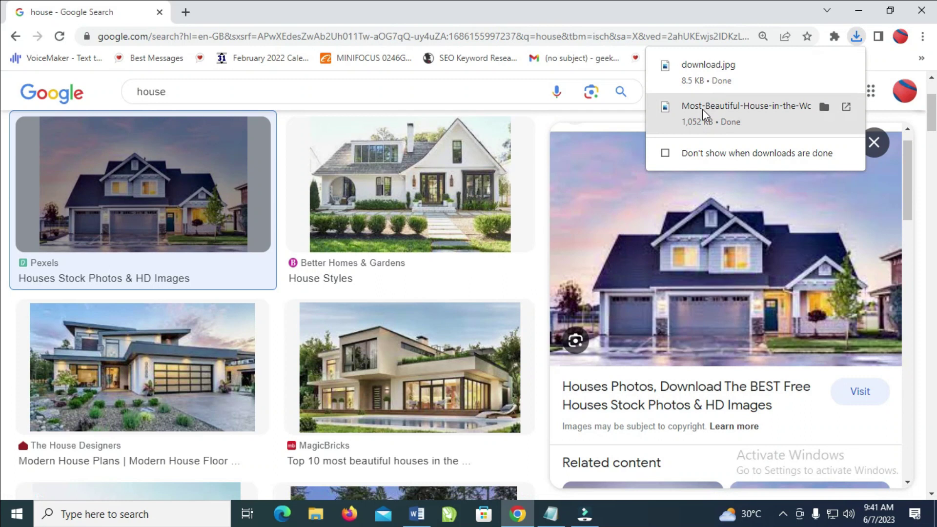
pyautogui.press('super+d')
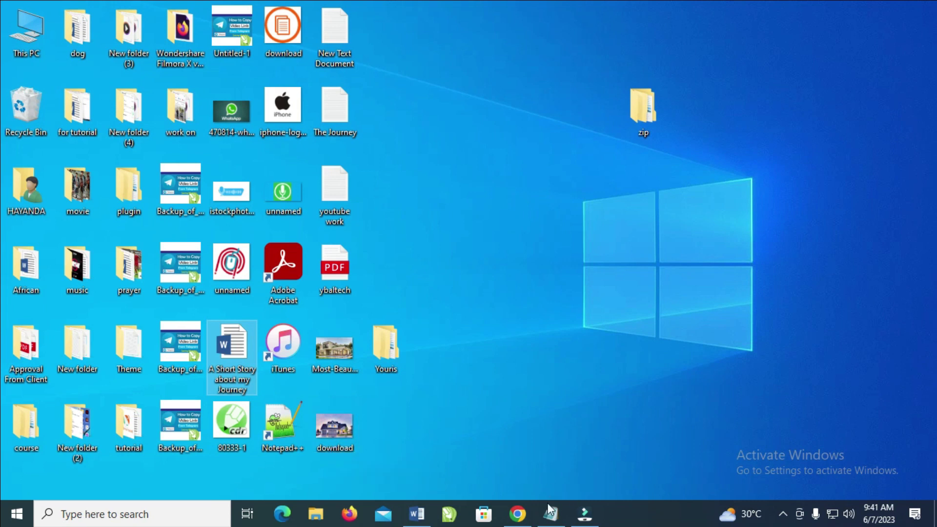
pyautogui.click(523, 517)
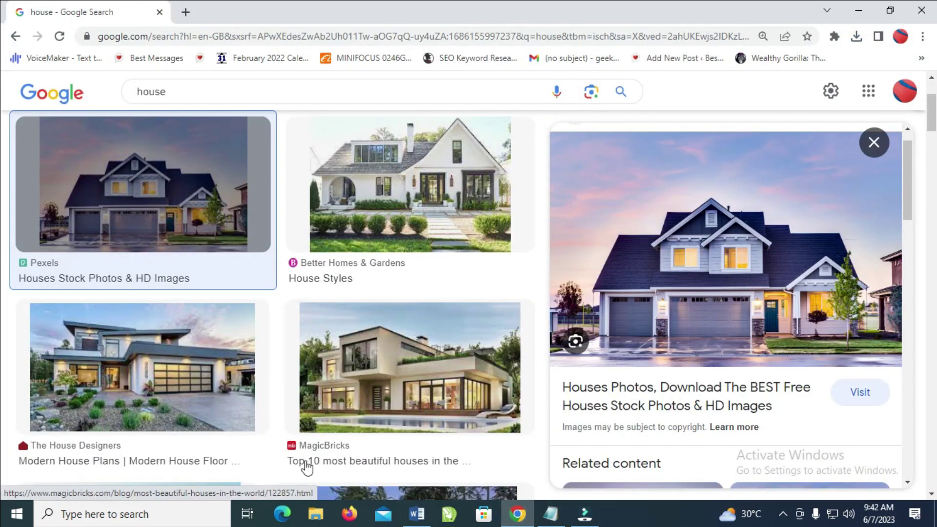
# Copy the MagicBricks modern house image and bring up the Word document.
pyautogui.click(370, 378)
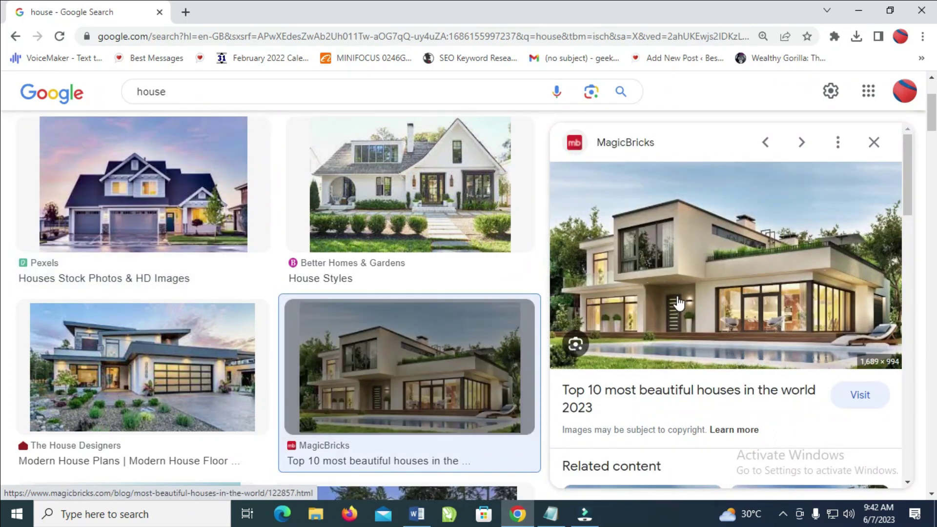
pyautogui.rightClick(737, 244)
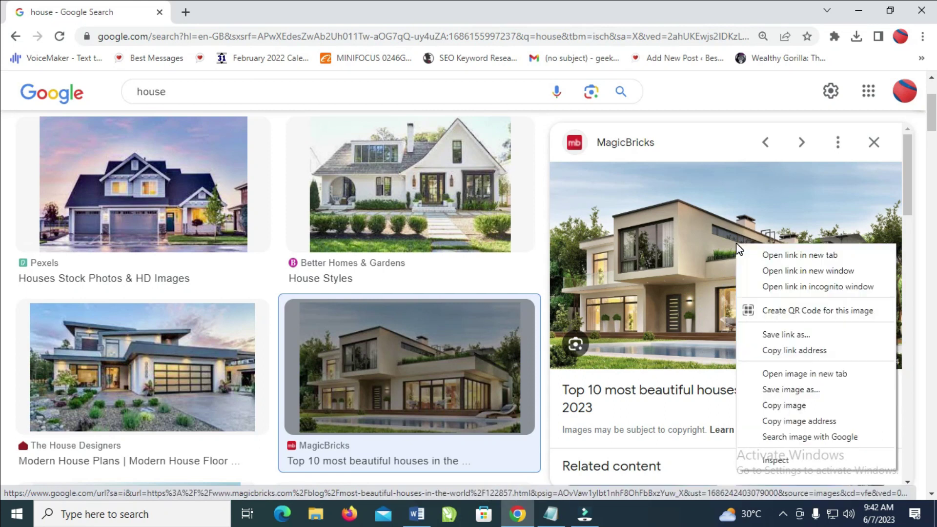
pyautogui.click(795, 407)
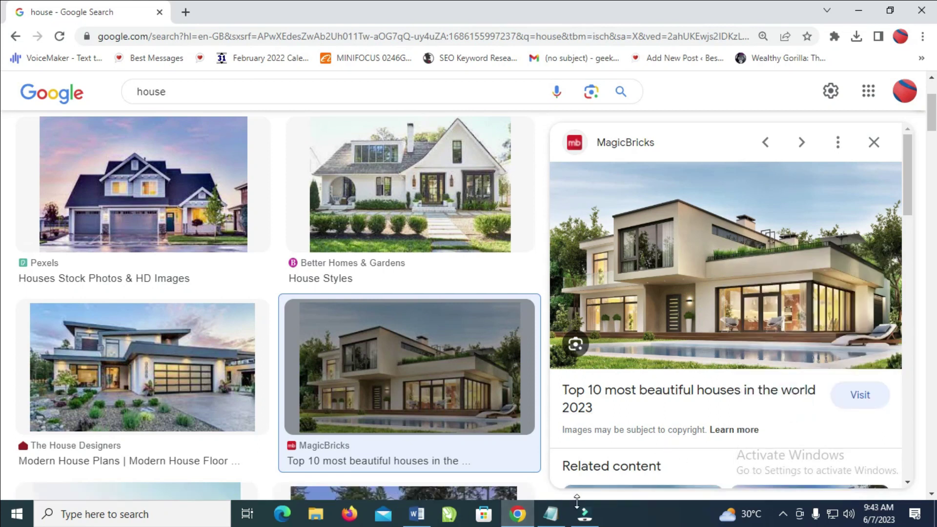
pyautogui.click(417, 514)
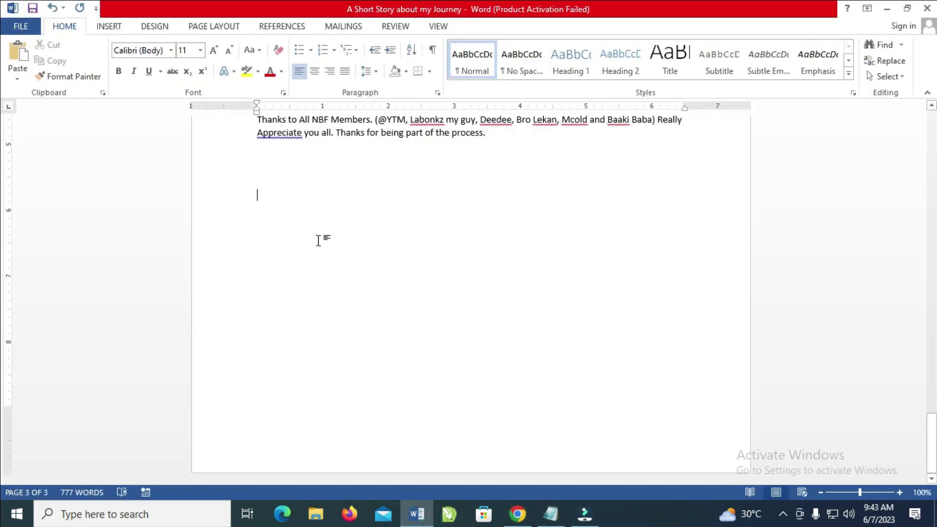
# Paste the MagicBricks house photo below the last paragraph, onto page 4.
pyautogui.rightClick(258, 194)
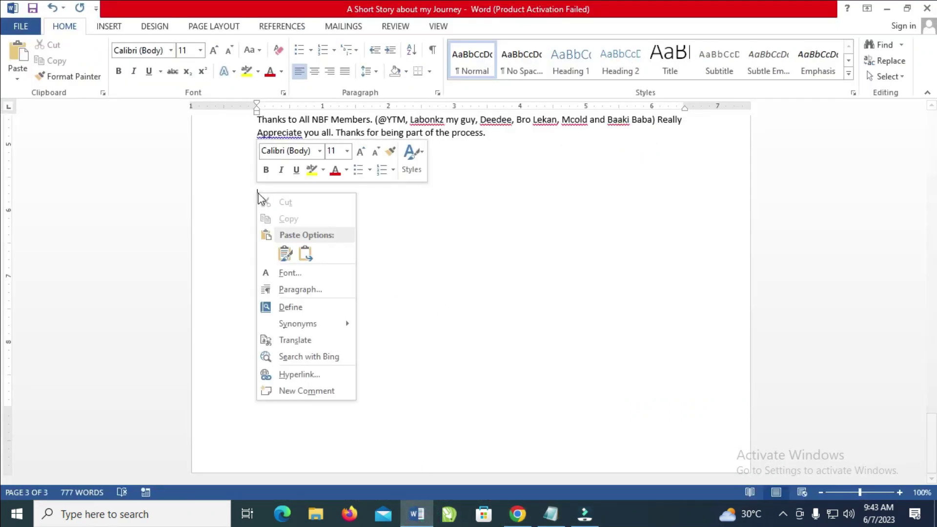
pyautogui.click(334, 263)
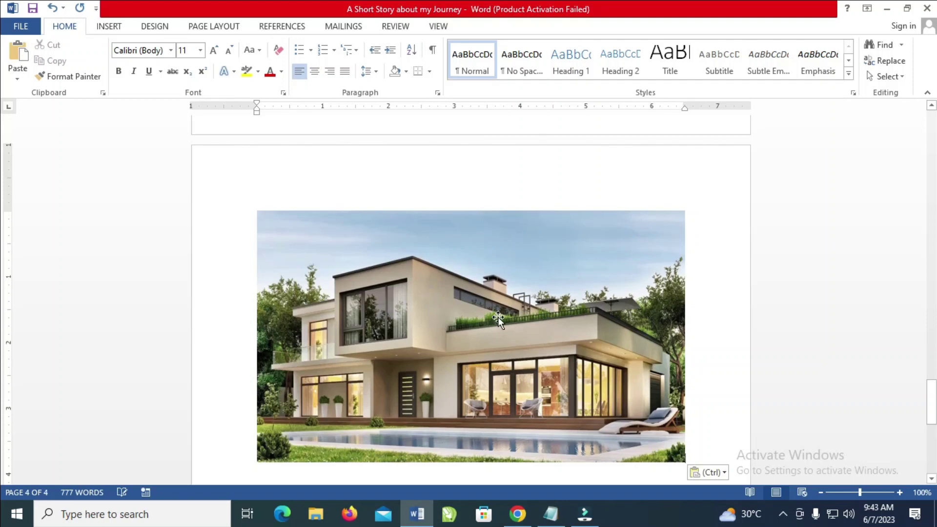
pyautogui.scroll(-6, 498, 318)
pyautogui.scroll(8, 532, 334)
pyautogui.scroll(-6, 530, 339)
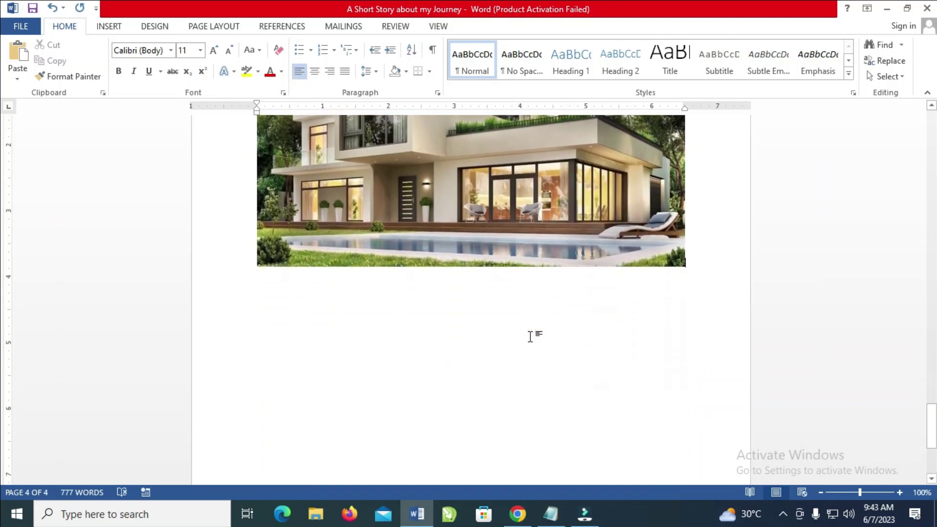
pyautogui.scroll(10, 530, 339)
pyautogui.scroll(-7, 528, 339)
pyautogui.scroll(6, 527, 339)
pyautogui.scroll(-6, 564, 350)
pyautogui.scroll(-2, 569, 427)
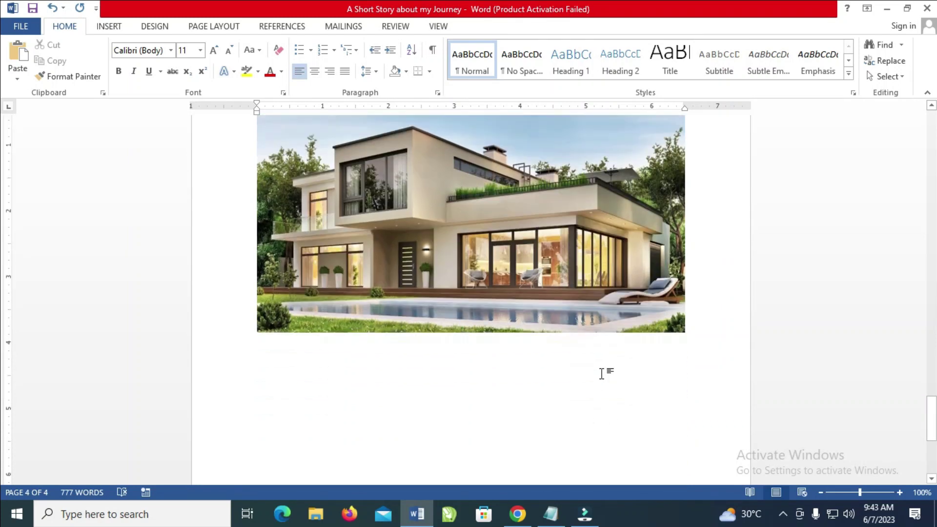
pyautogui.hotkey('ctrl', 'v')
# Add a new line below the pasted photo and return to Chrome's image results.
pyautogui.click(699, 299)
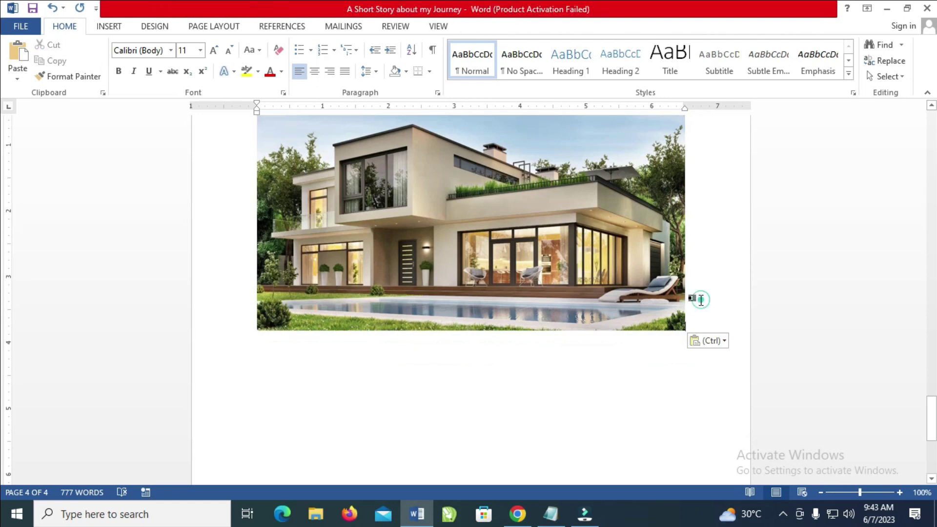
pyautogui.press('Return')
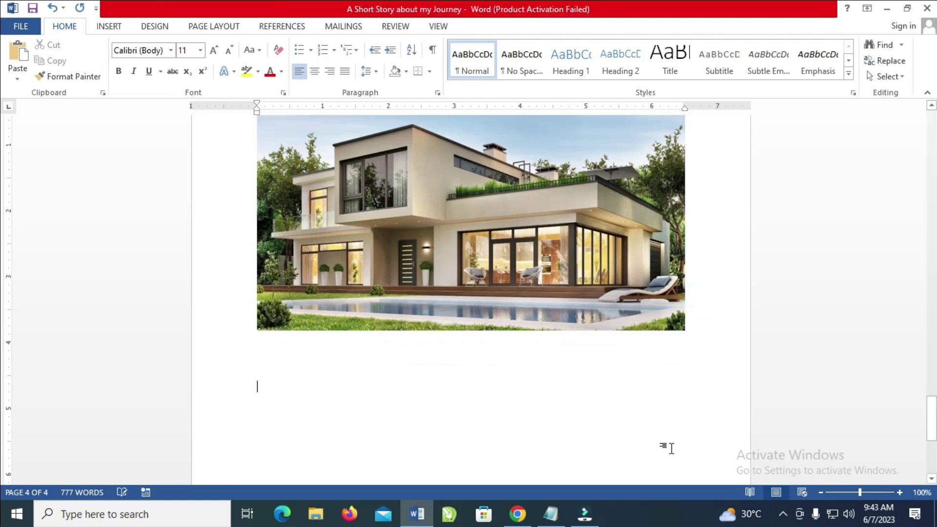
pyautogui.click(520, 517)
# Copy the Preston House Plans white mansion photo (1,376 × 800) and return to Word.
pyautogui.scroll(-5, 403, 332)
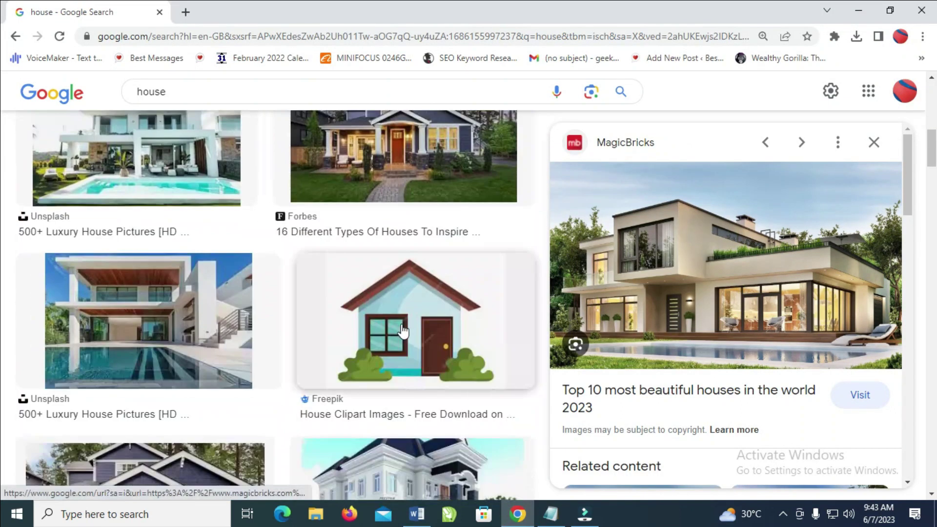
pyautogui.scroll(-3, 367, 342)
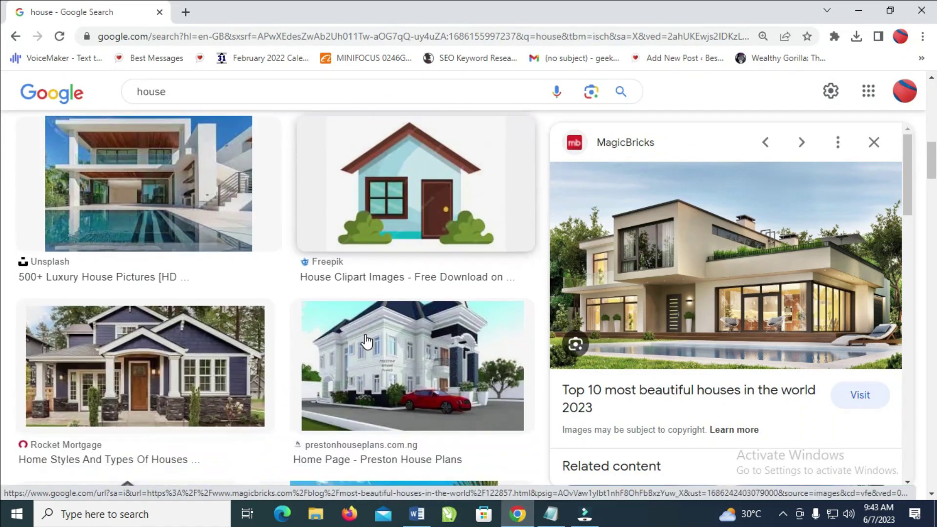
pyautogui.click(393, 349)
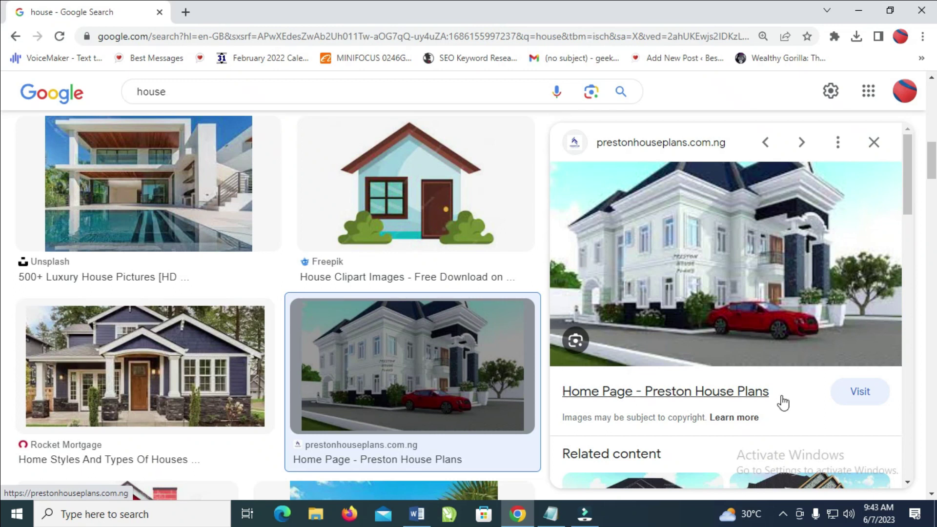
pyautogui.rightClick(689, 236)
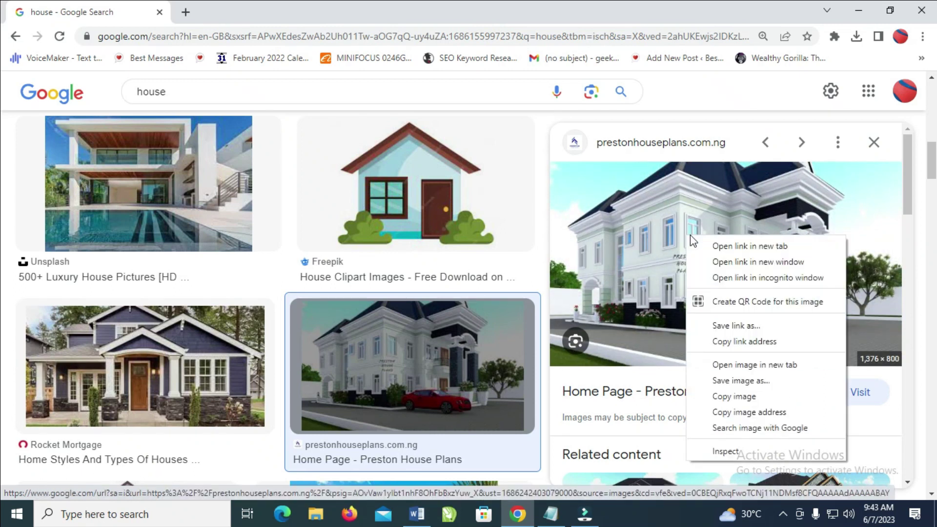
pyautogui.click(738, 396)
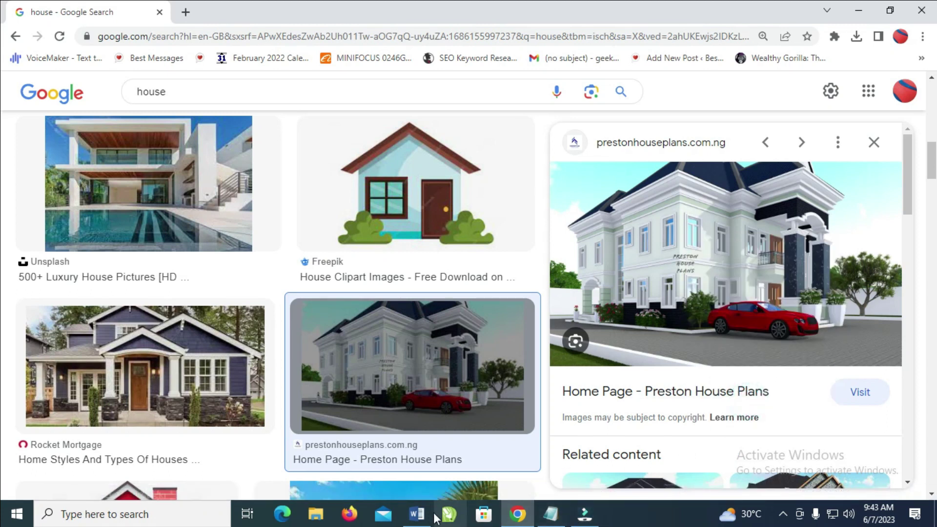
pyautogui.click(417, 514)
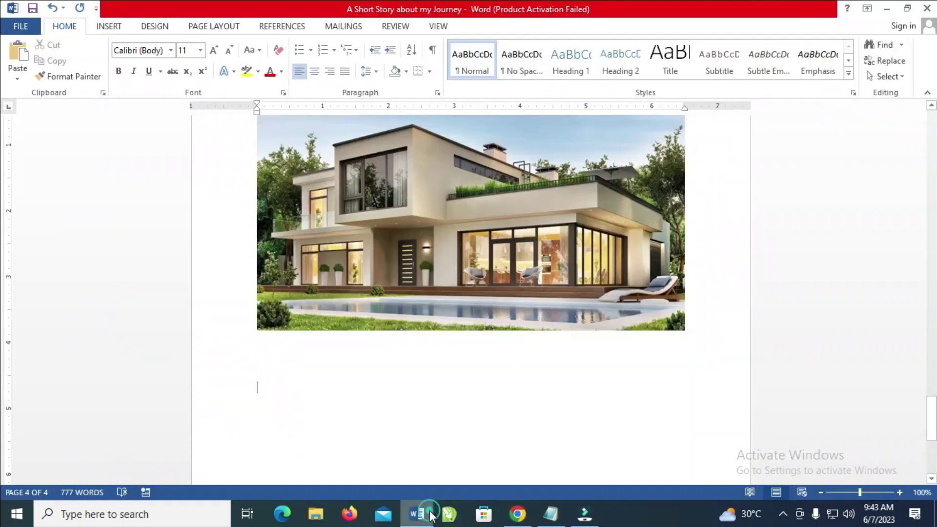
# Paste the Preston House Plans white mansion photo below the modern pool-house photo.
pyautogui.rightClick(264, 388)
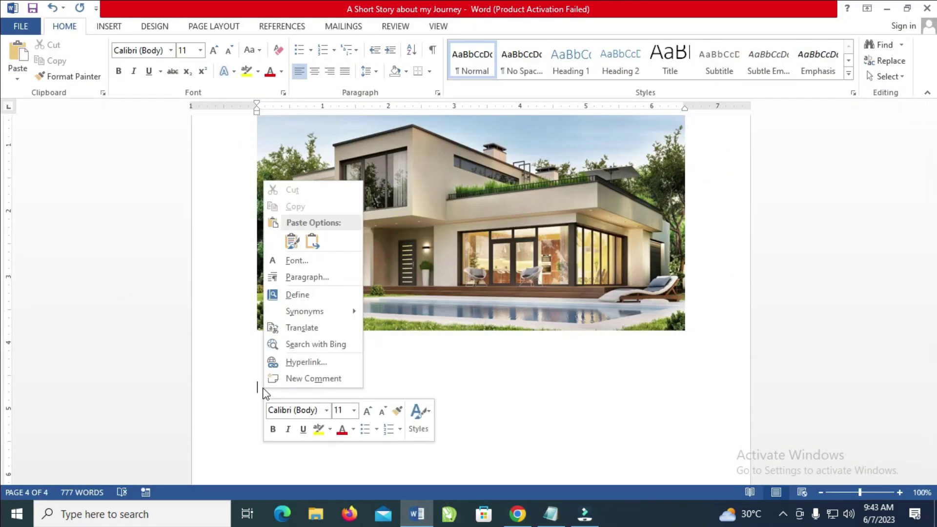
pyautogui.click(313, 240)
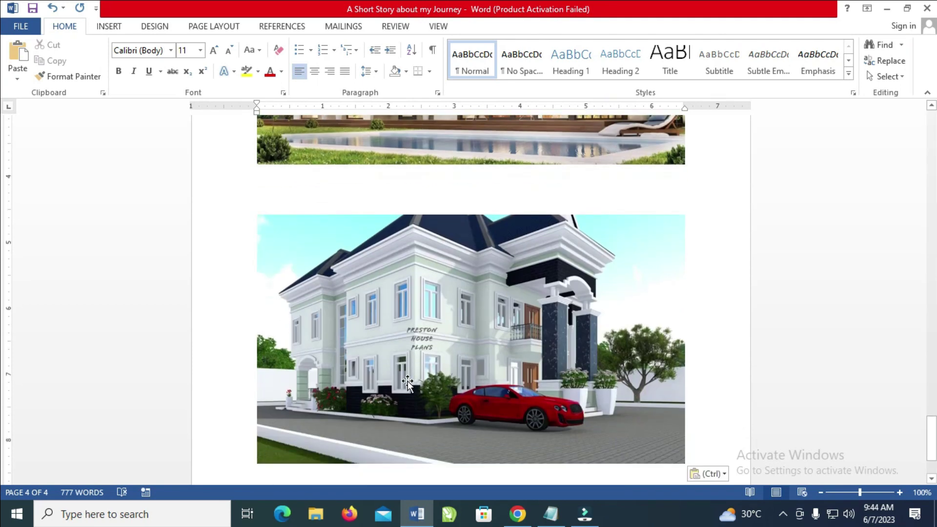
pyautogui.scroll(-3, 514, 396)
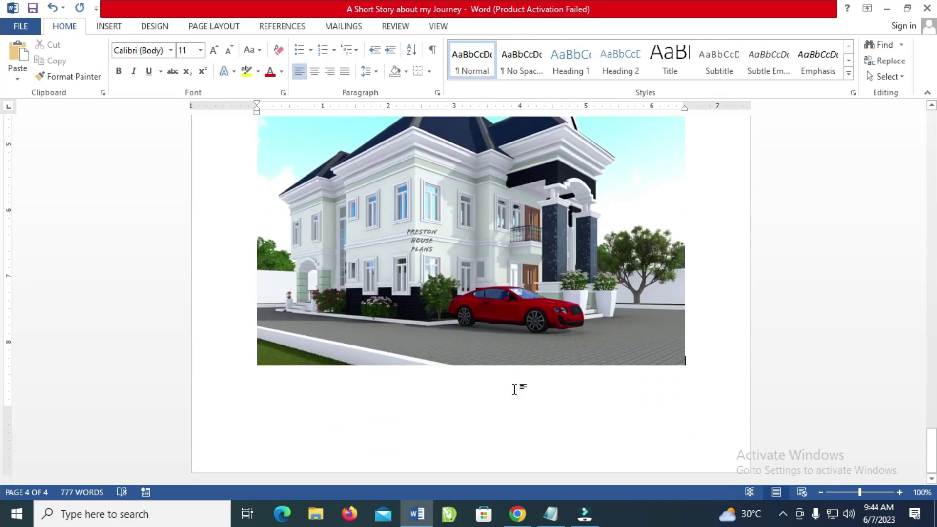
pyautogui.scroll(12, 515, 397)
pyautogui.scroll(-7, 514, 388)
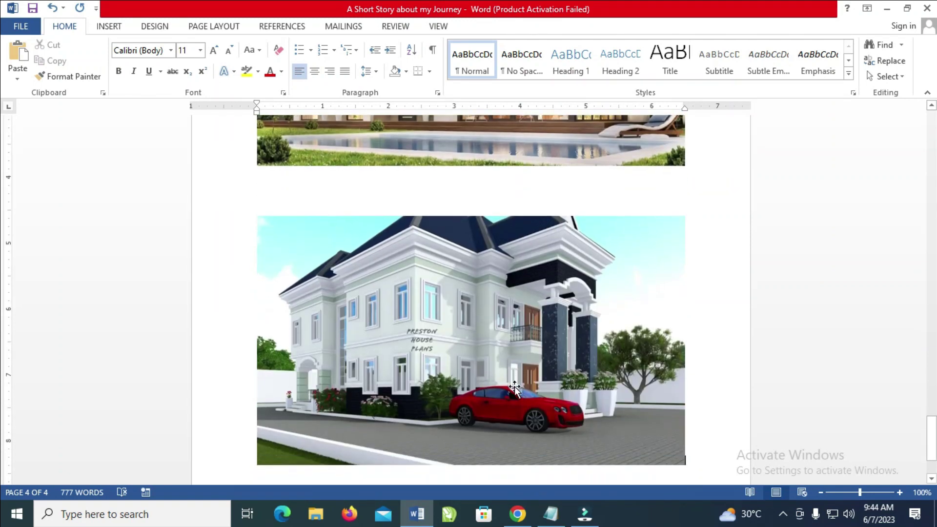
pyautogui.scroll(5, 524, 382)
pyautogui.scroll(8, 526, 380)
pyautogui.scroll(-3, 440, 368)
pyautogui.click(329, 203)
pyautogui.scroll(-5, 337, 222)
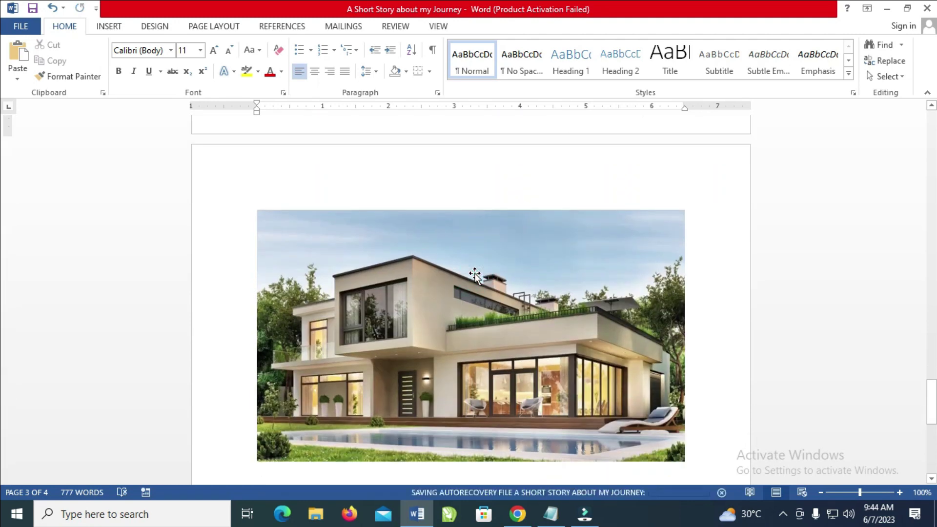
# Set the pool-house photo to In Front of Text and move it under the Acknowledge paragraph.
pyautogui.click(474, 275)
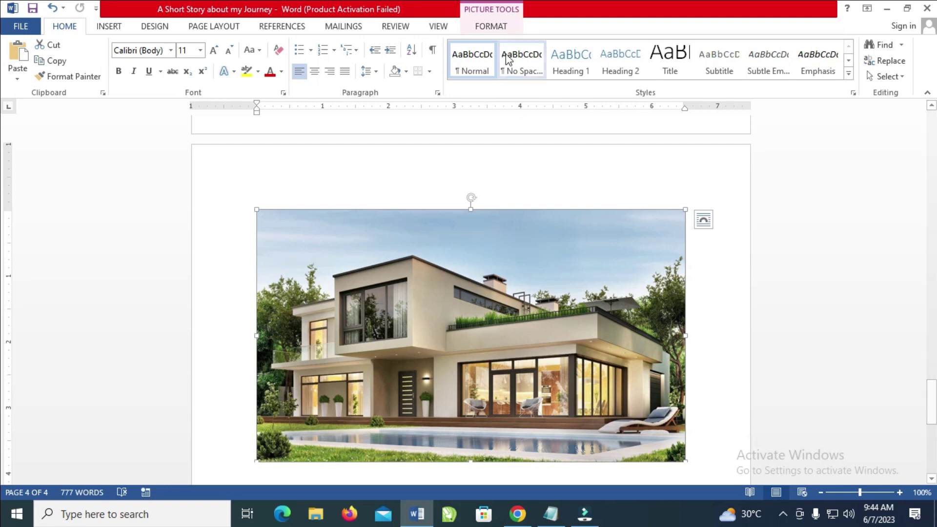
pyautogui.click(496, 29)
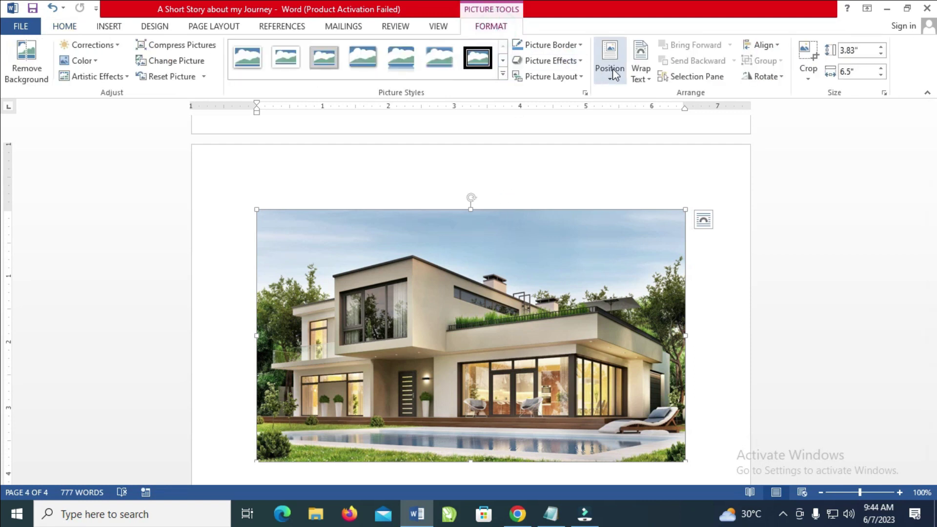
pyautogui.click(648, 80)
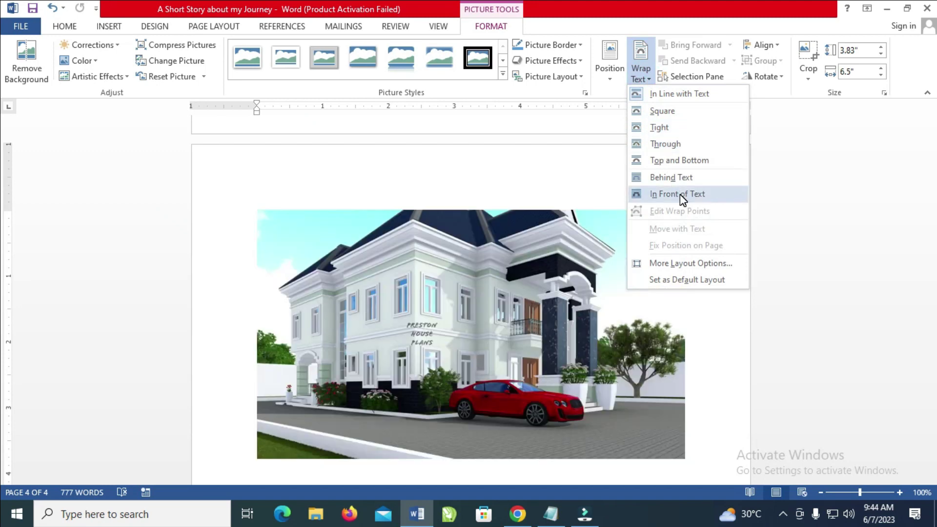
pyautogui.click(682, 196)
pyautogui.scroll(-5, 645, 282)
pyautogui.scroll(10, 643, 286)
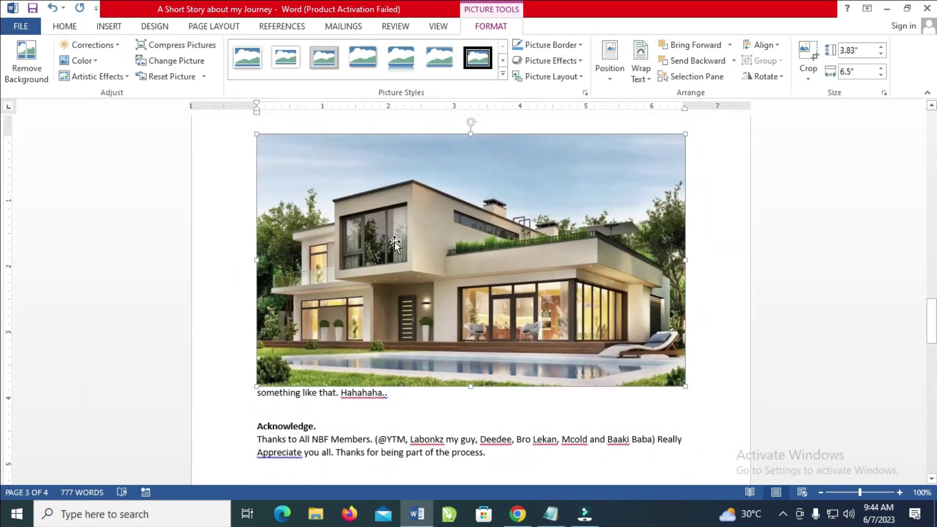
pyautogui.scroll(-3, 395, 242)
pyautogui.moveTo(483, 224); pyautogui.dragTo(473, 513)
pyautogui.scroll(-5, 492, 300)
pyautogui.scroll(2, 492, 300)
pyautogui.moveTo(491, 300); pyautogui.dragTo(505, 288)
pyautogui.scroll(-4, 577, 254)
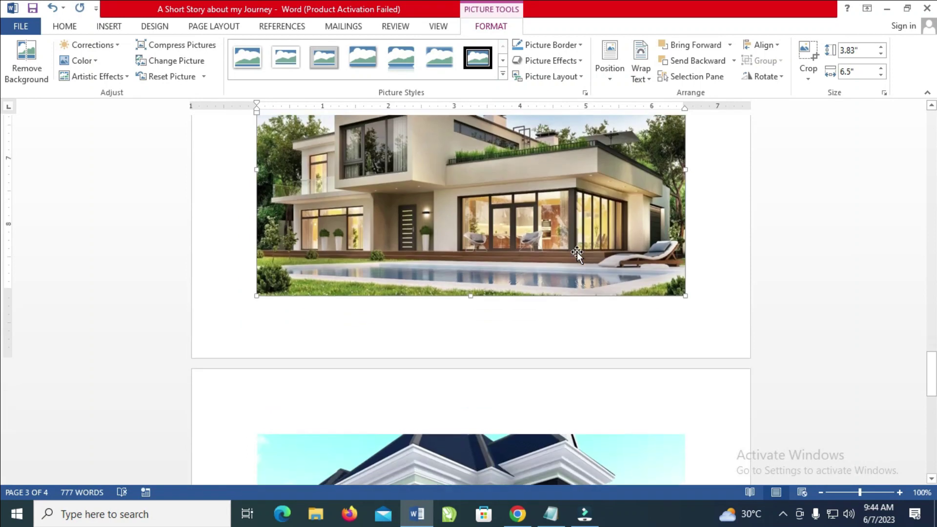
pyautogui.scroll(3, 586, 264)
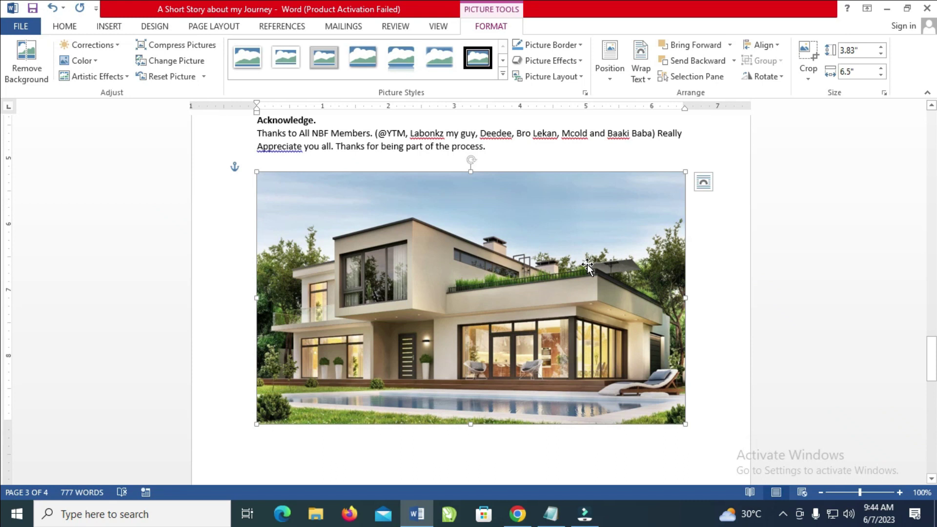
# Copy the download image file from the desktop and return to Word.
pyautogui.press('super+d')
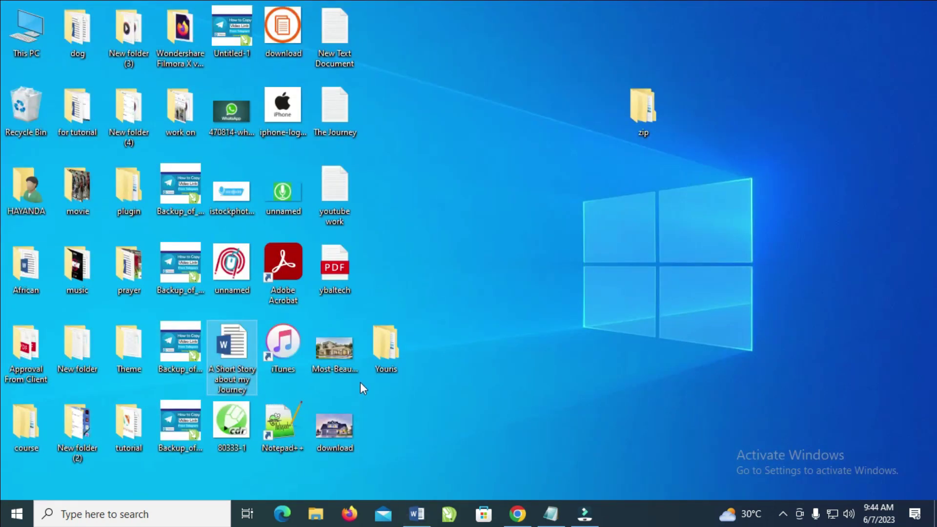
pyautogui.click(333, 430)
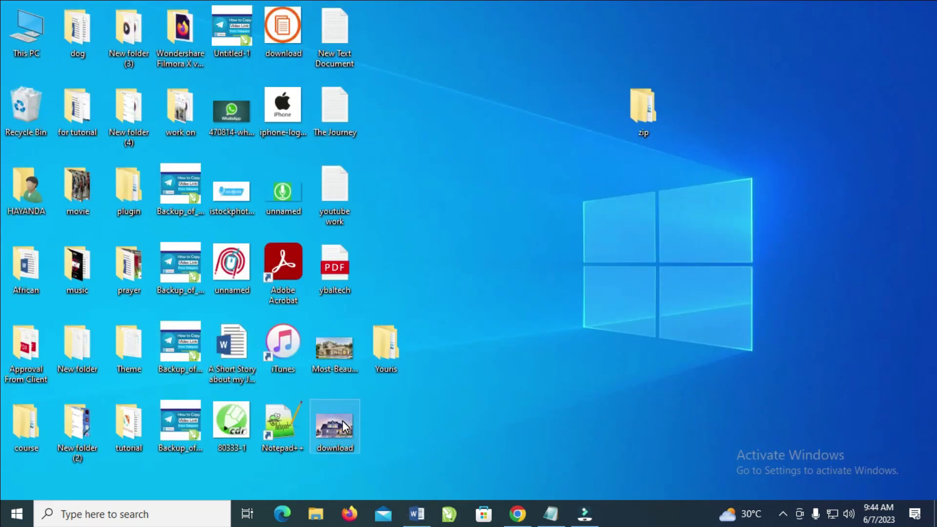
pyautogui.rightClick(341, 420)
pyautogui.click(384, 418)
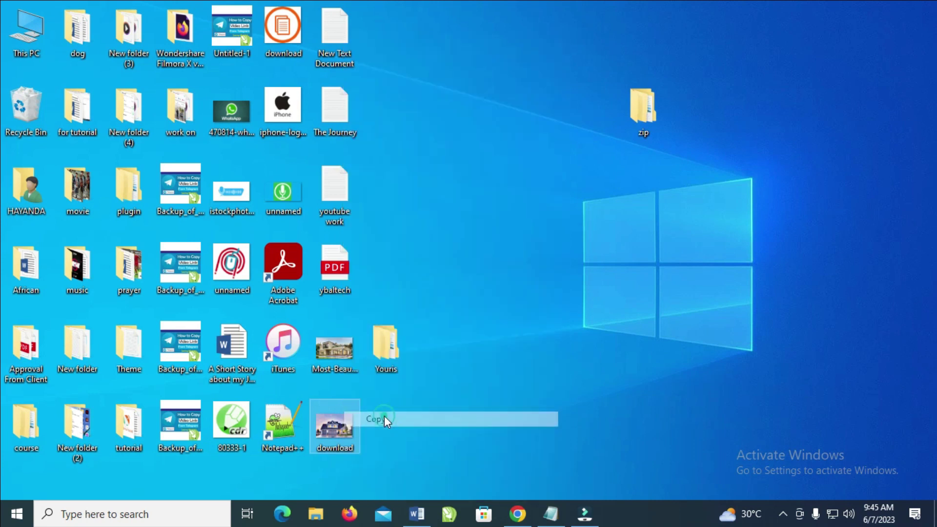
pyautogui.click(417, 513)
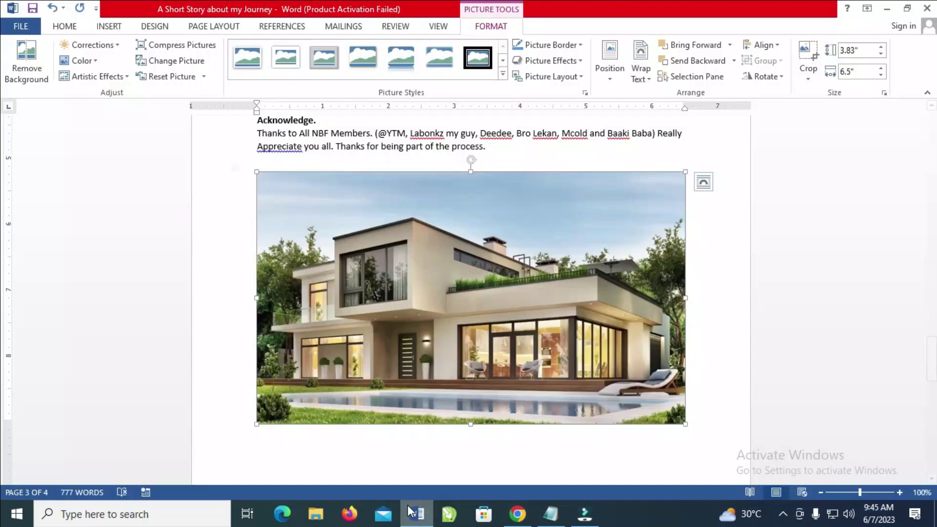
# Paste the Pexels purple-sky house photo below the house-and-car picture.
pyautogui.scroll(-3, 387, 406)
pyautogui.scroll(-10, 387, 406)
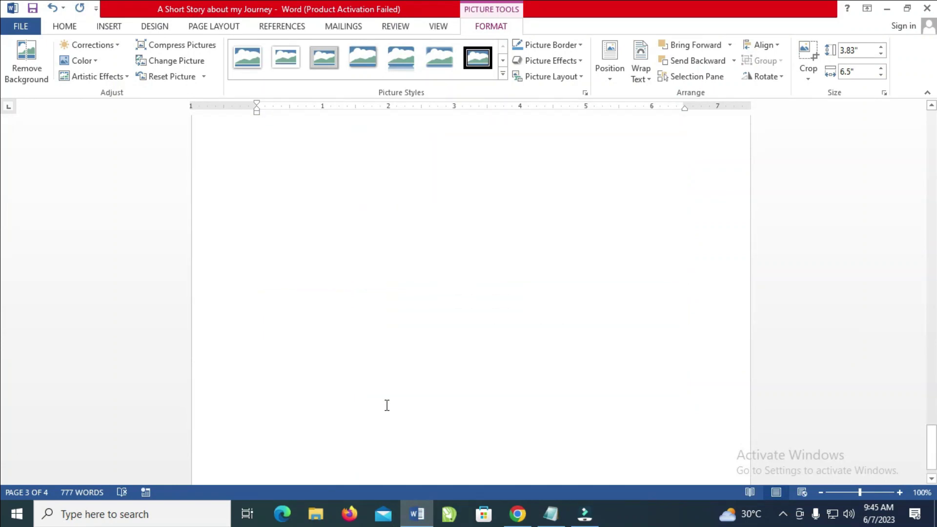
pyautogui.click(337, 258)
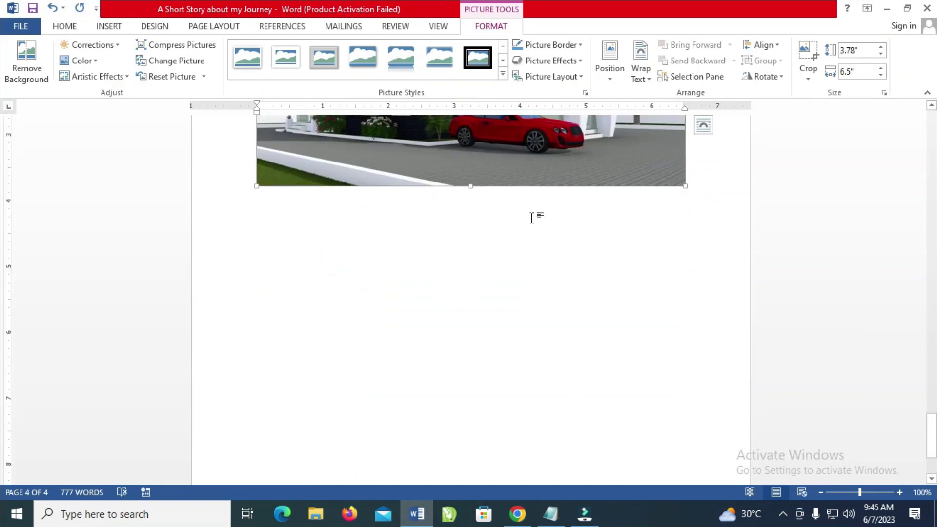
pyautogui.scroll(3, 320, 276)
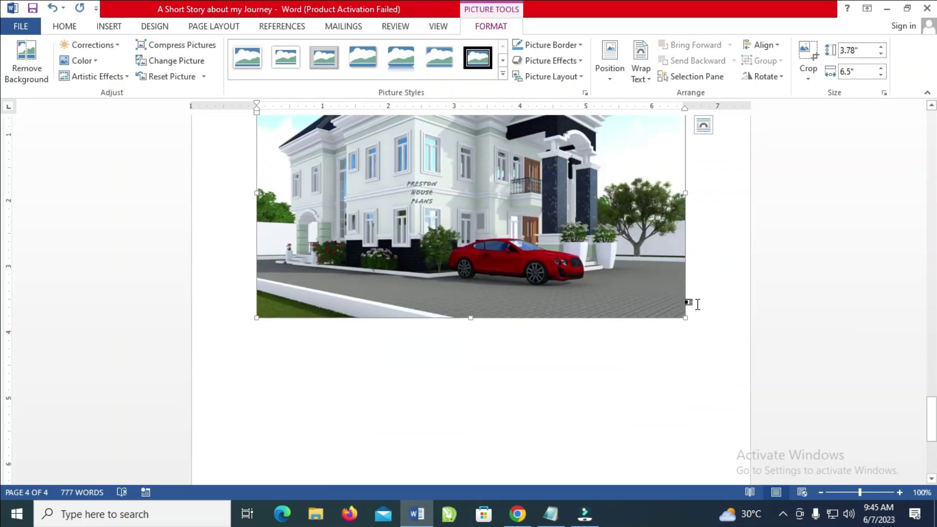
pyautogui.click(695, 303)
pyautogui.click(362, 400)
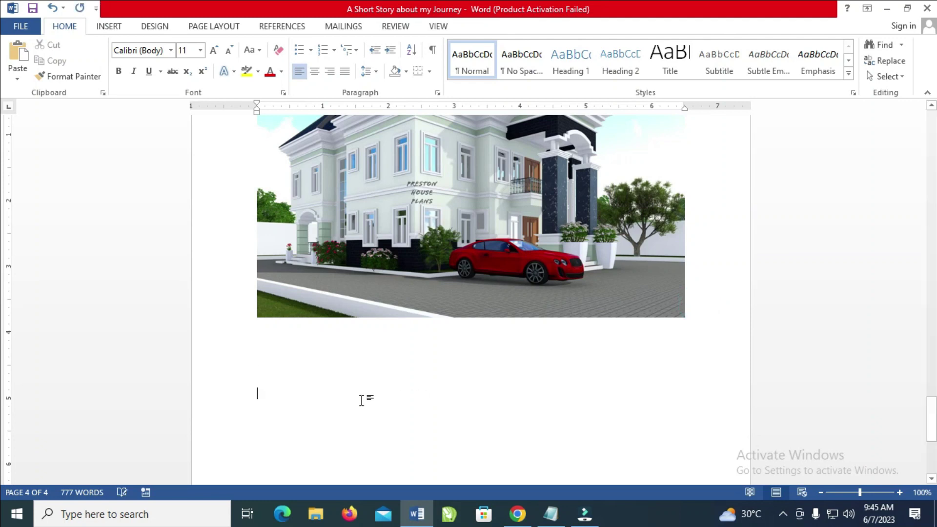
pyautogui.rightClick(261, 399)
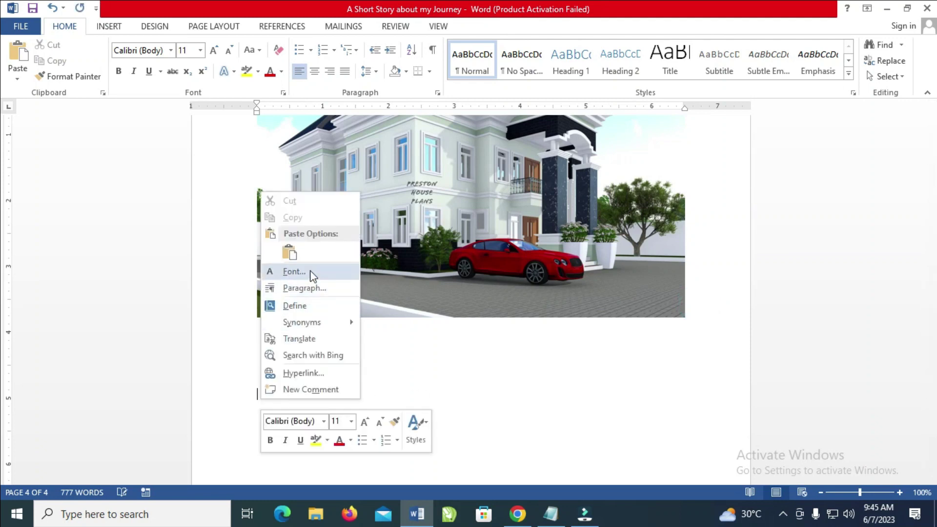
pyautogui.click(289, 253)
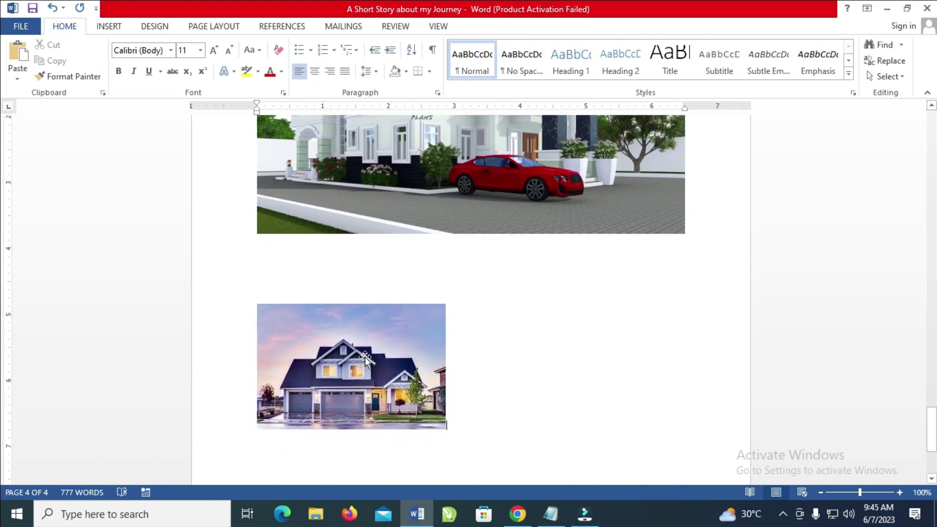
# Enlarge the Pexels house photo to nearly the full page width.
pyautogui.scroll(-3, 371, 354)
pyautogui.click(368, 301)
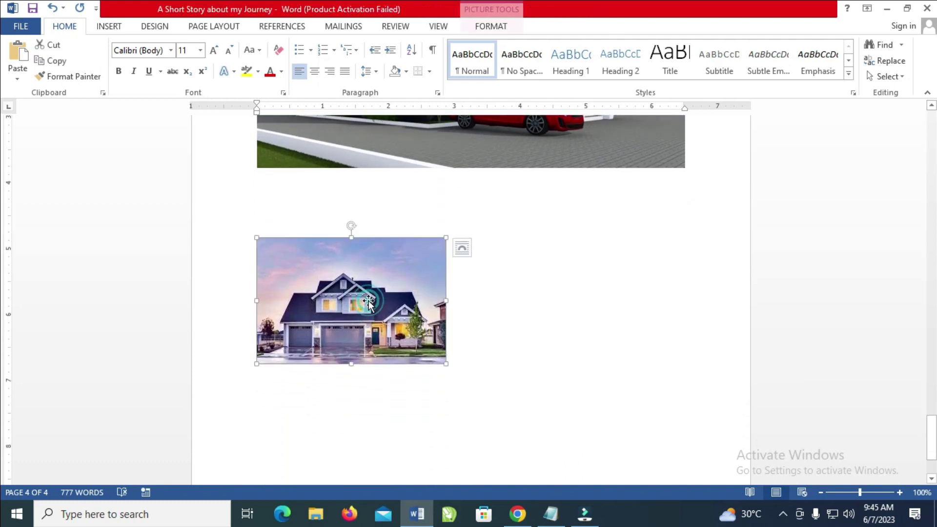
pyautogui.moveTo(445, 365); pyautogui.dragTo(360, 155)
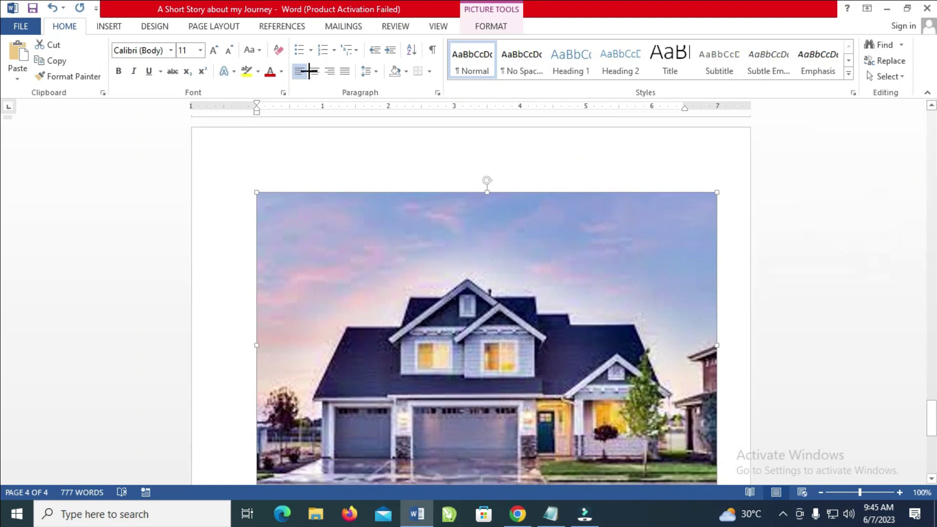
pyautogui.scroll(-1, 482, 293)
pyautogui.scroll(-2, 498, 289)
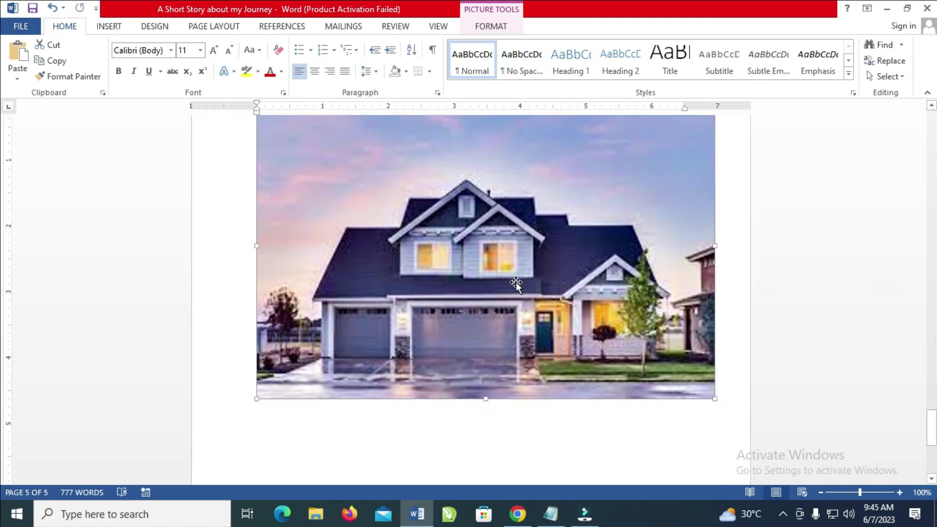
pyautogui.scroll(3, 517, 305)
pyautogui.scroll(-3, 519, 307)
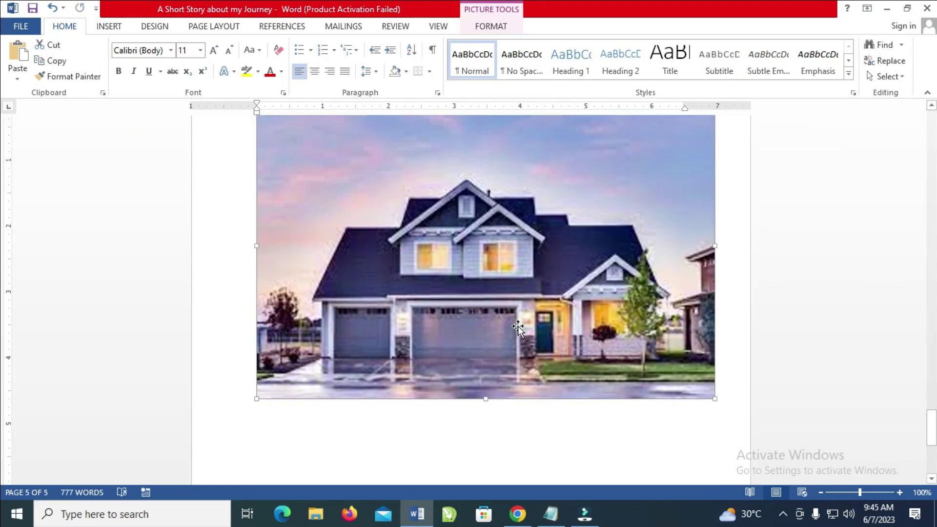